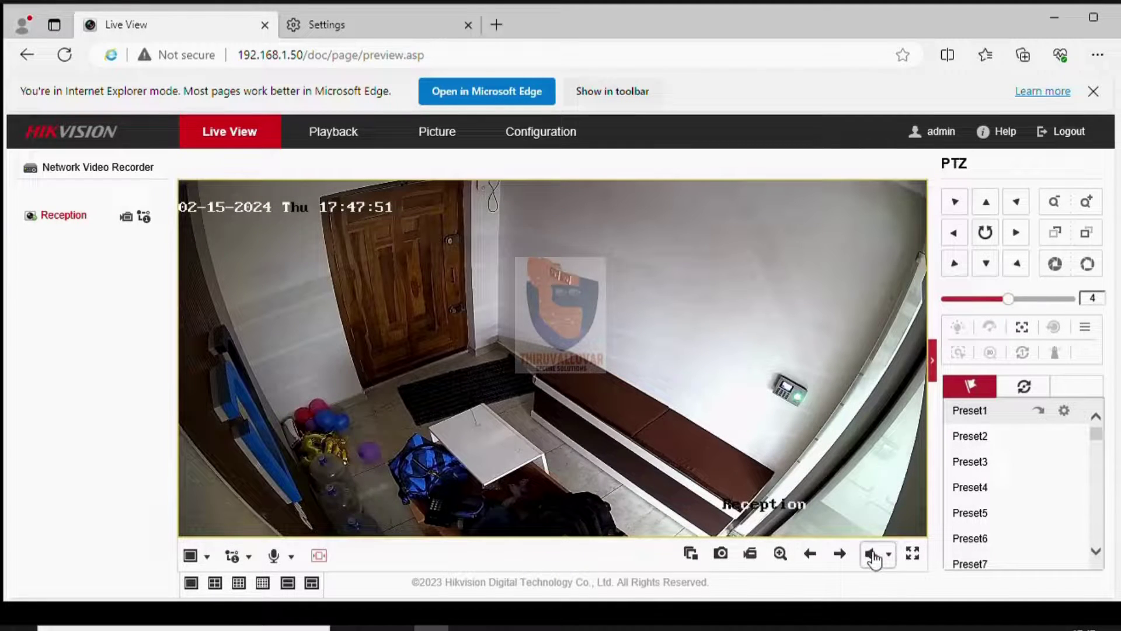
# Turn on the Reception camera's live sound, raise it to near full volume, then mute it.
pyautogui.click(874, 558)
pyautogui.click(912, 578)
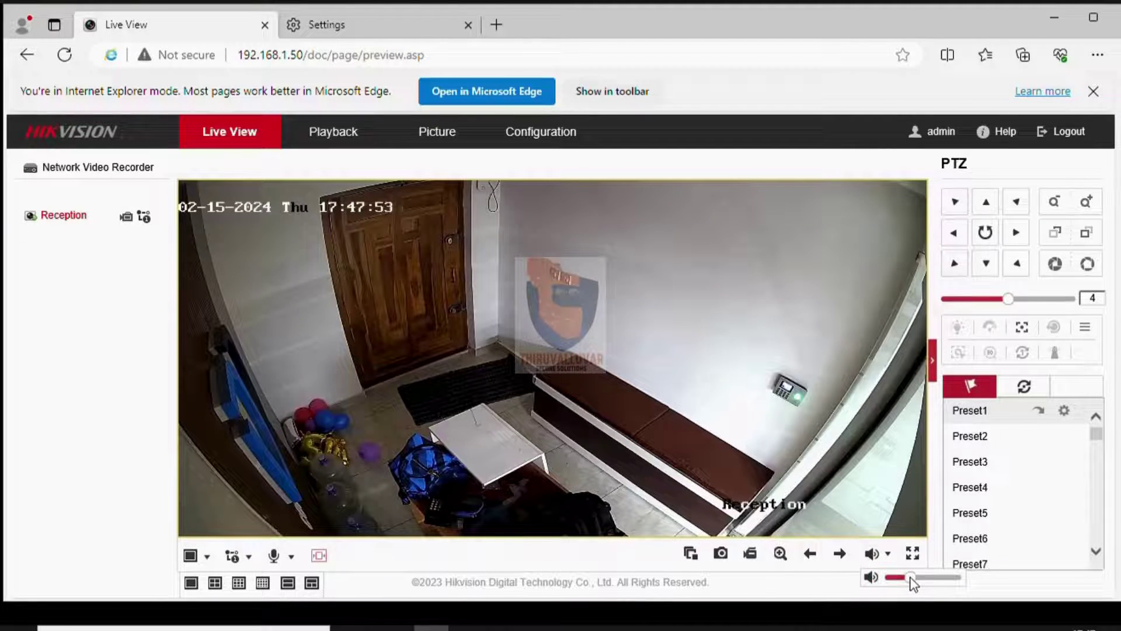
pyautogui.moveTo(912, 580); pyautogui.dragTo(955, 581)
pyautogui.click(872, 579)
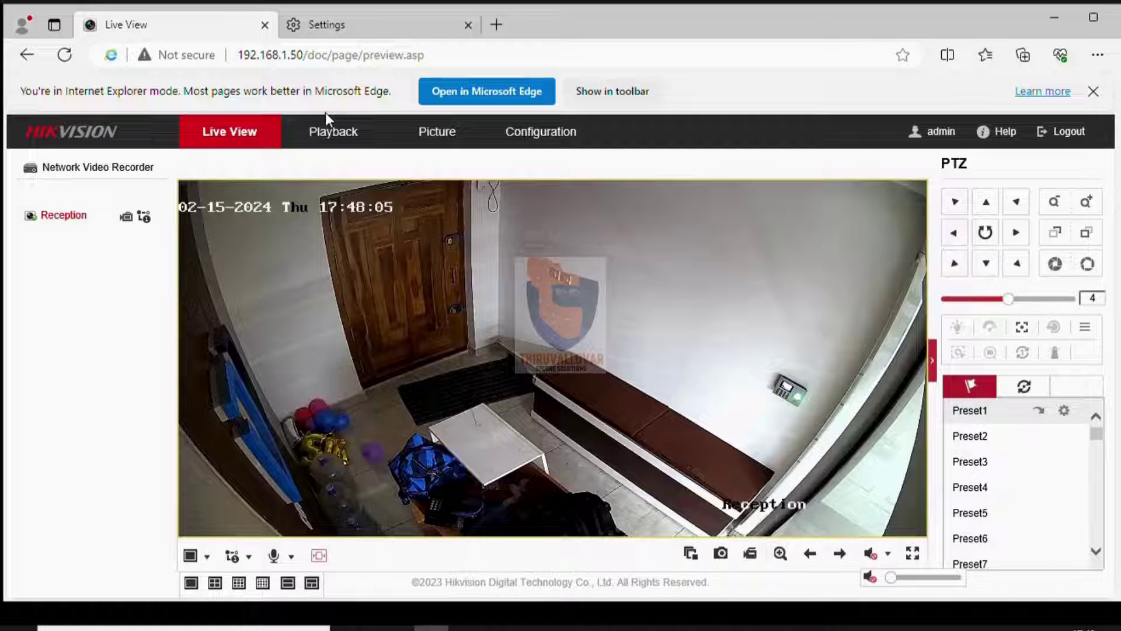
# Search for and play the Reception camera's recordings from 15 February 2024 in Playback.
pyautogui.click(347, 142)
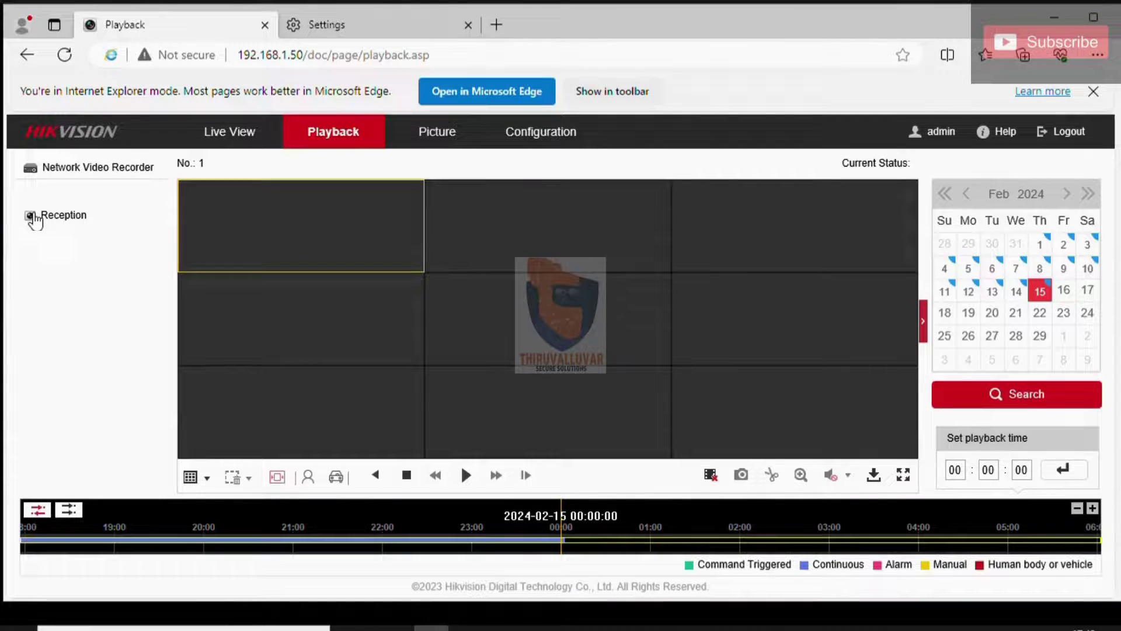
pyautogui.click(32, 216)
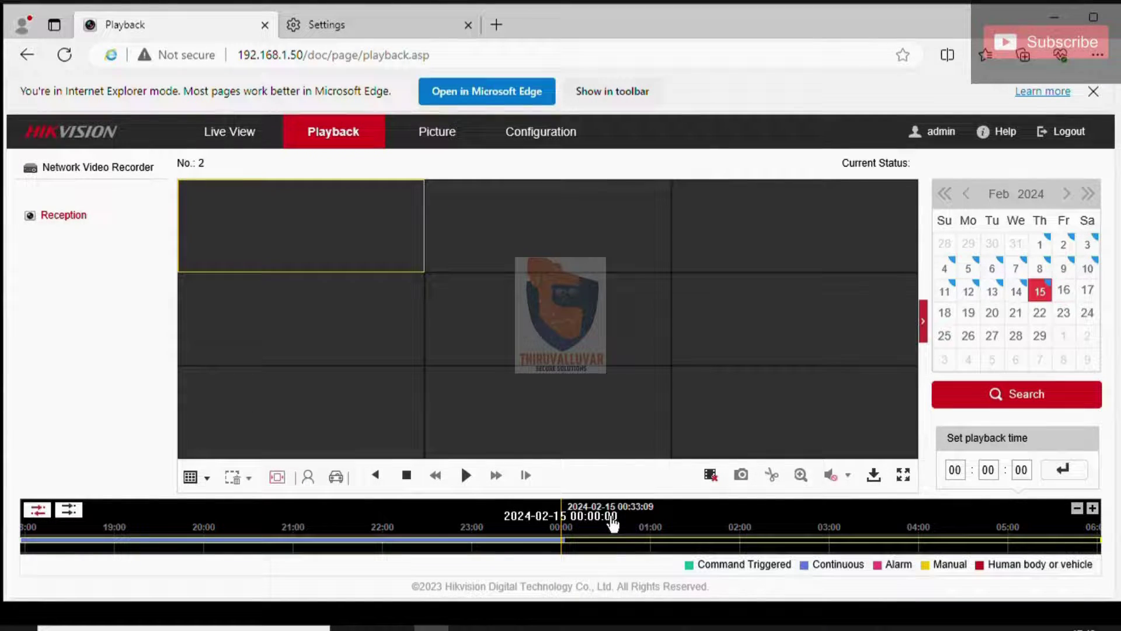
pyautogui.click(1012, 402)
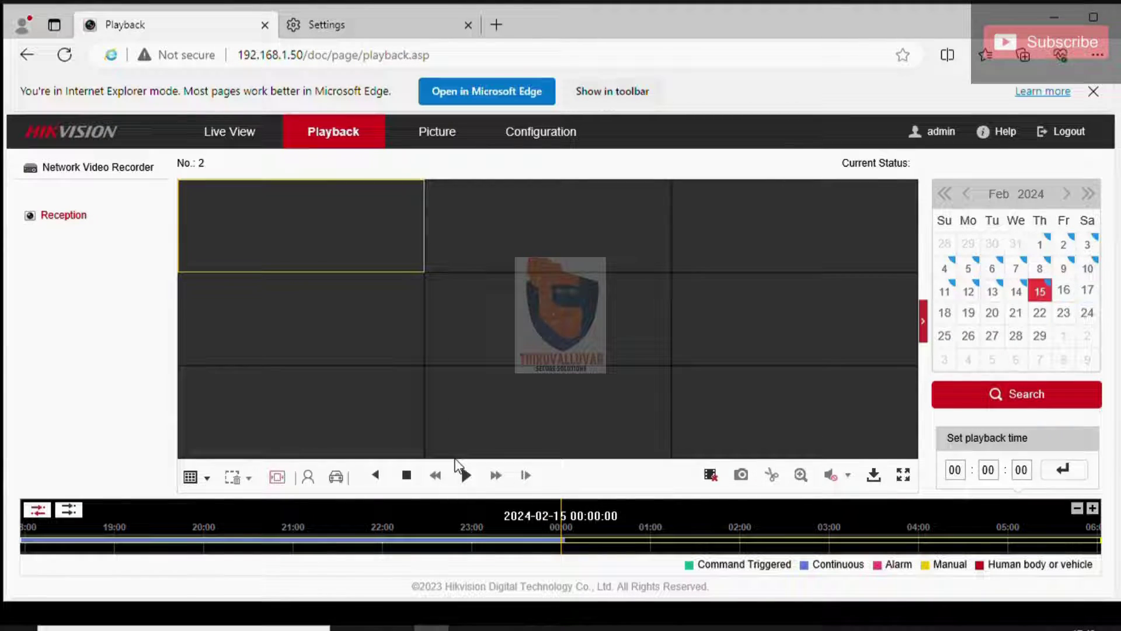
pyautogui.click(465, 475)
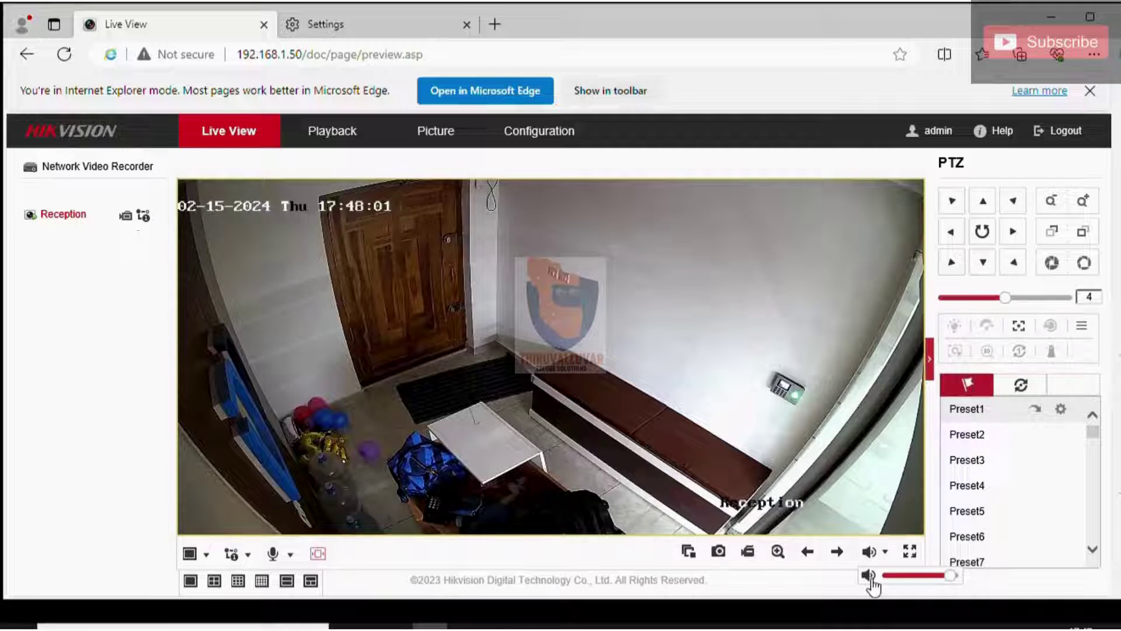
# Unmute and raise the Reception live sound, turn it down to silence, then go to Playback.
pyautogui.click(869, 576)
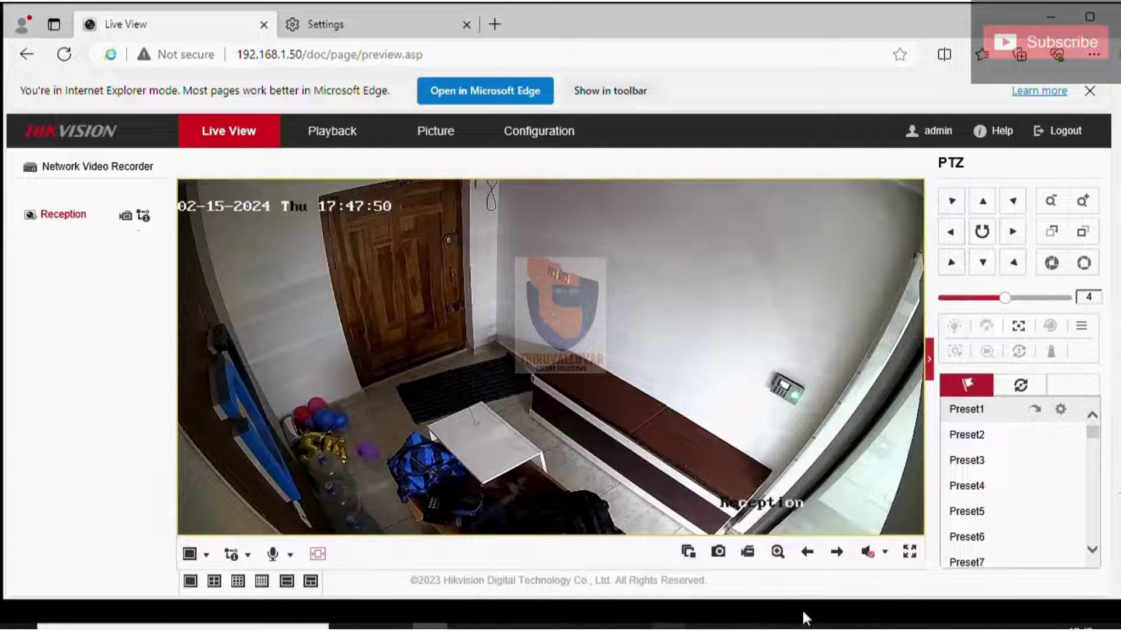
pyautogui.click(869, 551)
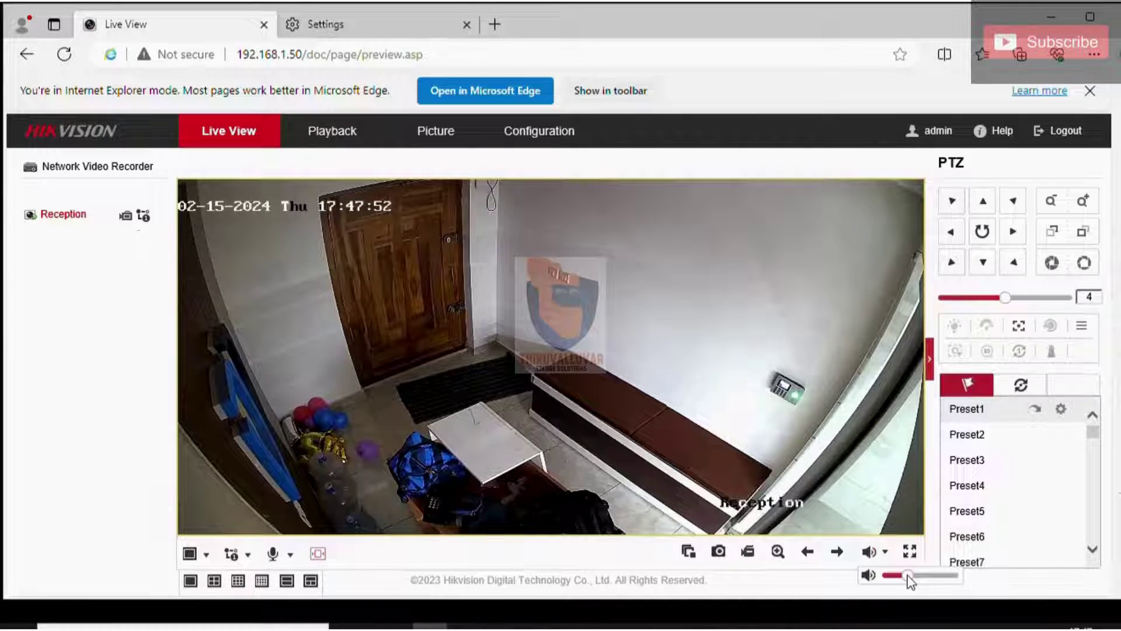
pyautogui.moveTo(909, 576); pyautogui.dragTo(950, 579)
pyautogui.moveTo(949, 577); pyautogui.dragTo(887, 576)
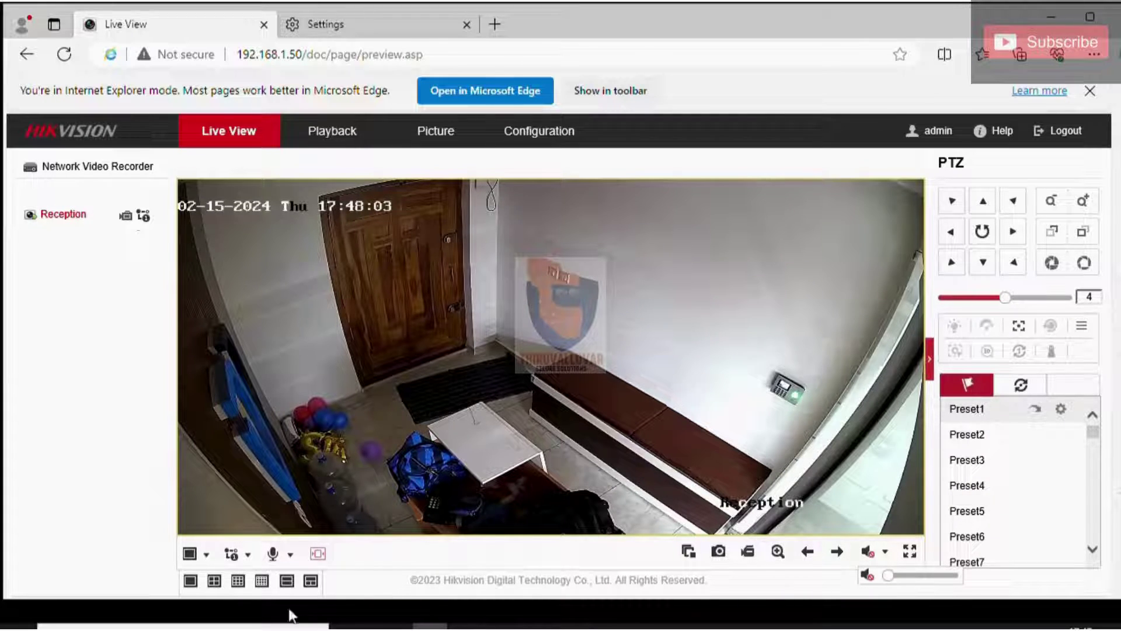
pyautogui.click(348, 141)
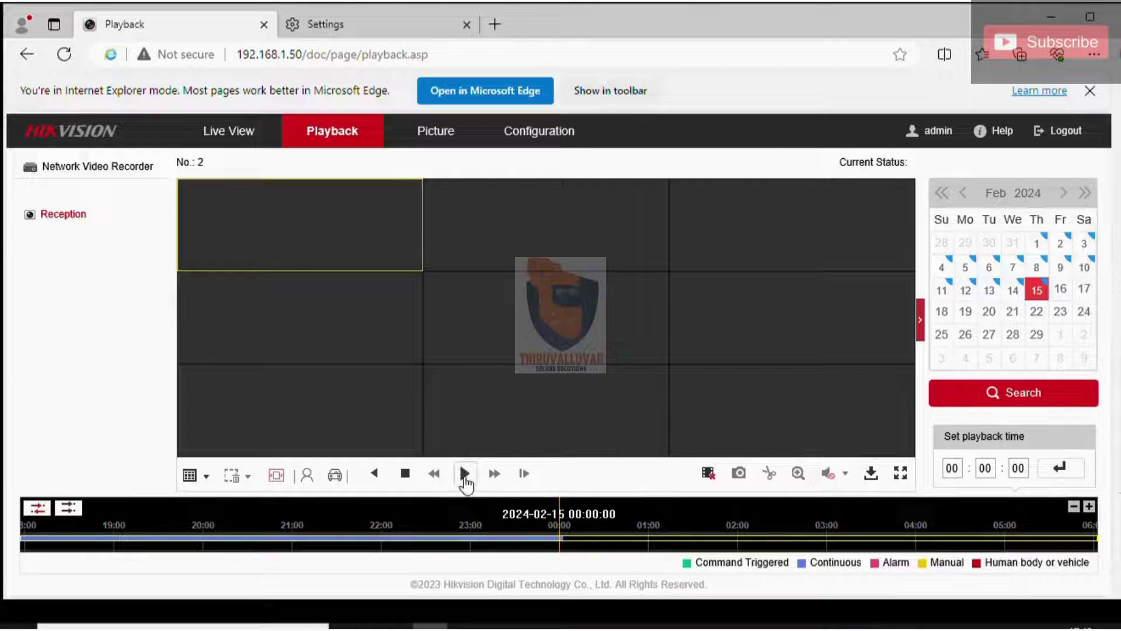
# Move the Reception playback timeline to about 17:48 on 15 February, zooming in three times.
pyautogui.click(465, 475)
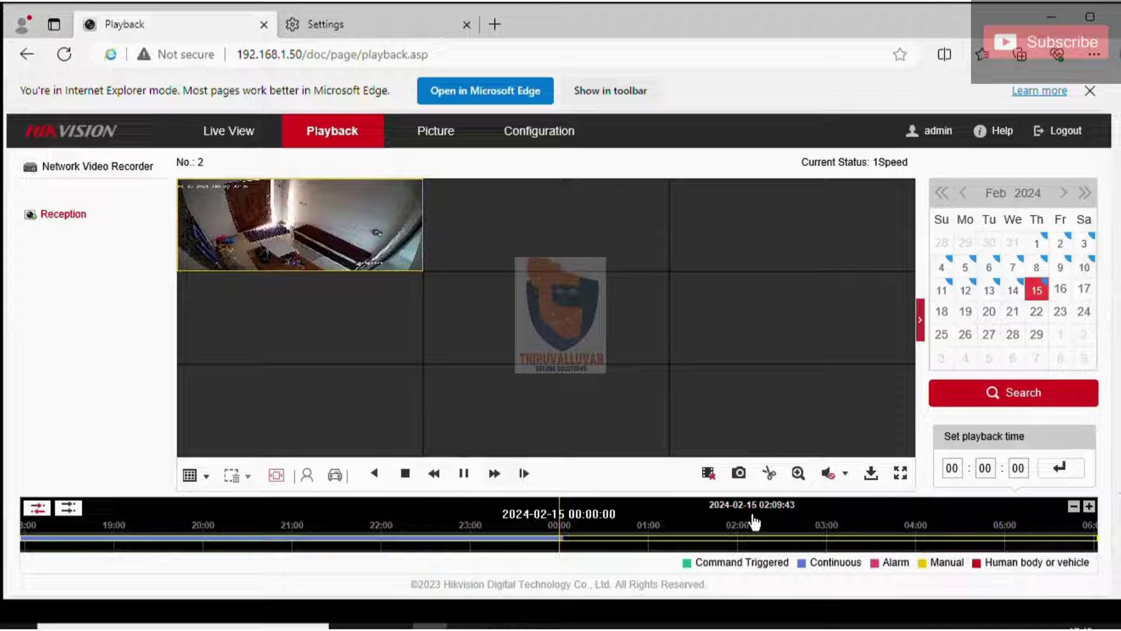
pyautogui.moveTo(732, 530); pyautogui.dragTo(728, 533)
pyautogui.moveTo(857, 533); pyautogui.dragTo(147, 542)
pyautogui.moveTo(694, 528); pyautogui.dragTo(642, 524)
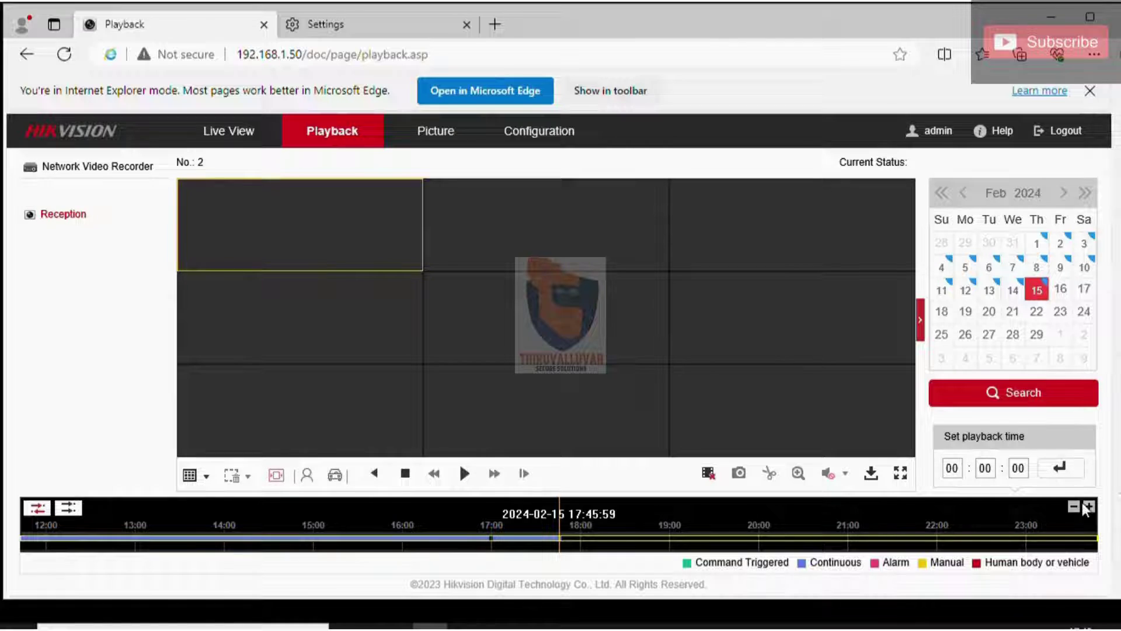
pyautogui.click(1090, 507)
pyautogui.click(1090, 506)
pyautogui.click(1090, 506)
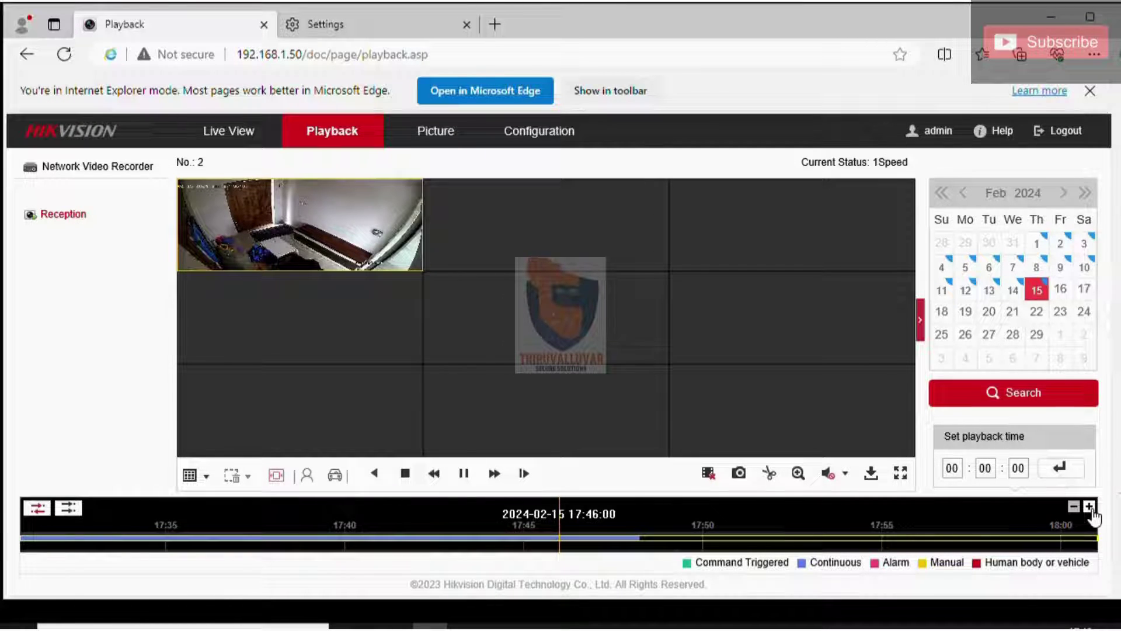
pyautogui.moveTo(759, 536); pyautogui.dragTo(720, 543)
# Resume the recording with playback sound at about 60%, then stop it.
pyautogui.click(460, 474)
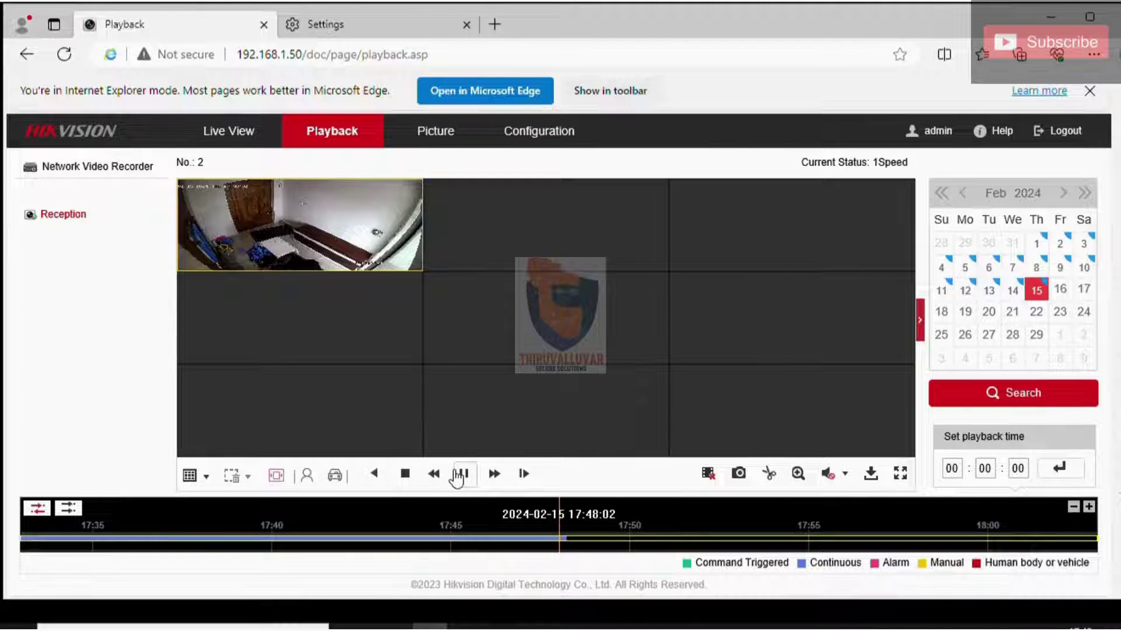
pyautogui.moveTo(828, 474)
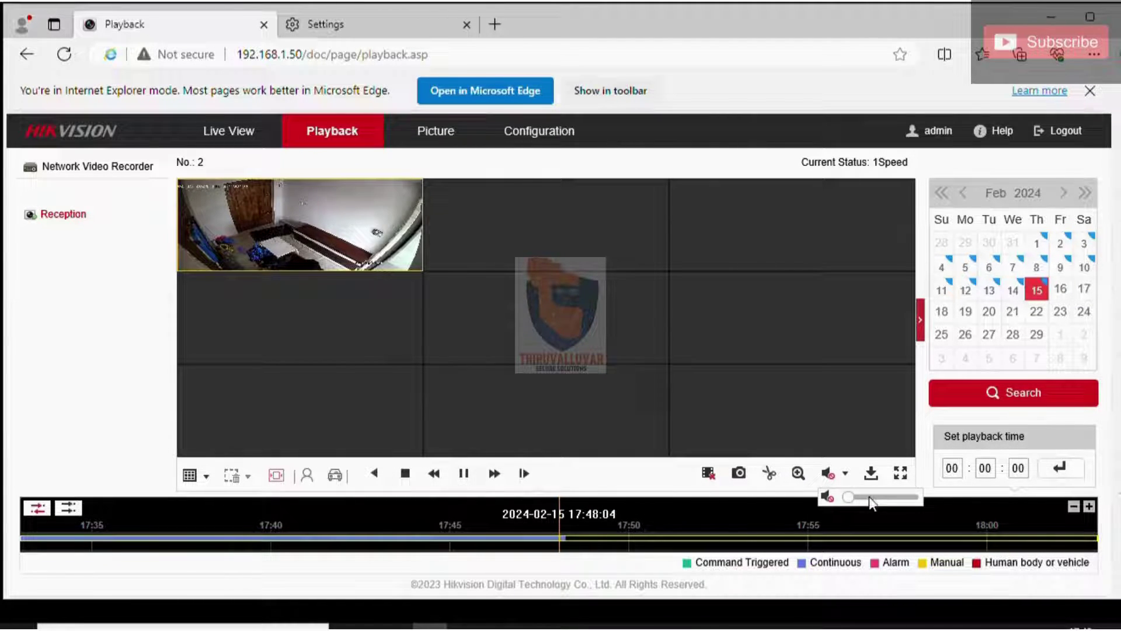
pyautogui.moveTo(870, 497); pyautogui.dragTo(912, 500)
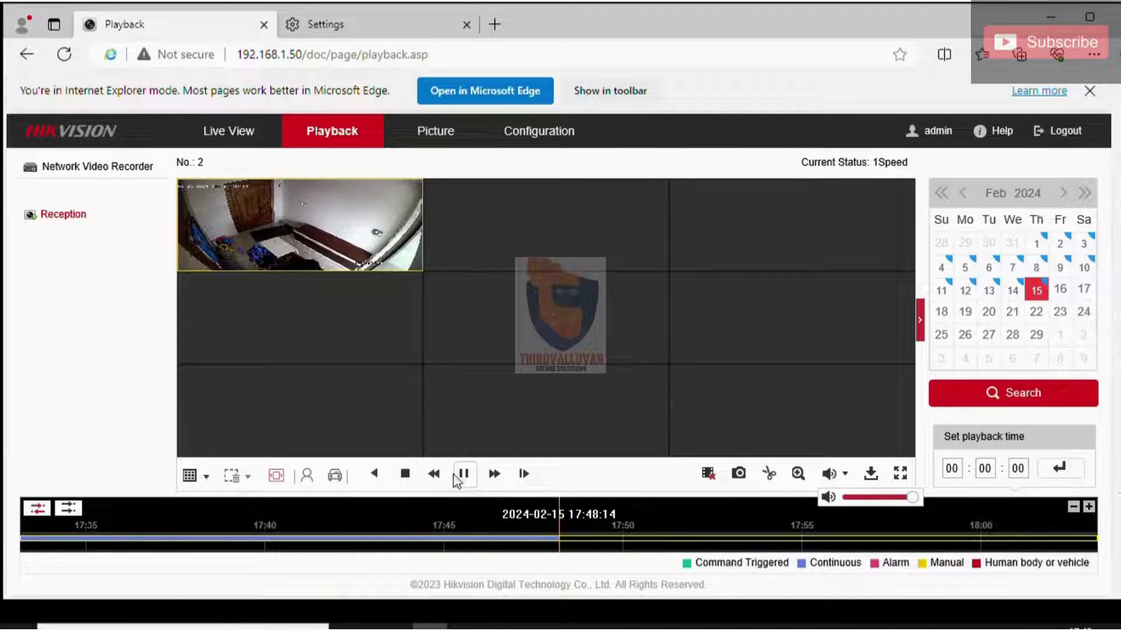
pyautogui.click(405, 474)
# Return to Live View and turn the Reception camera's live sound back on.
pyautogui.click(228, 131)
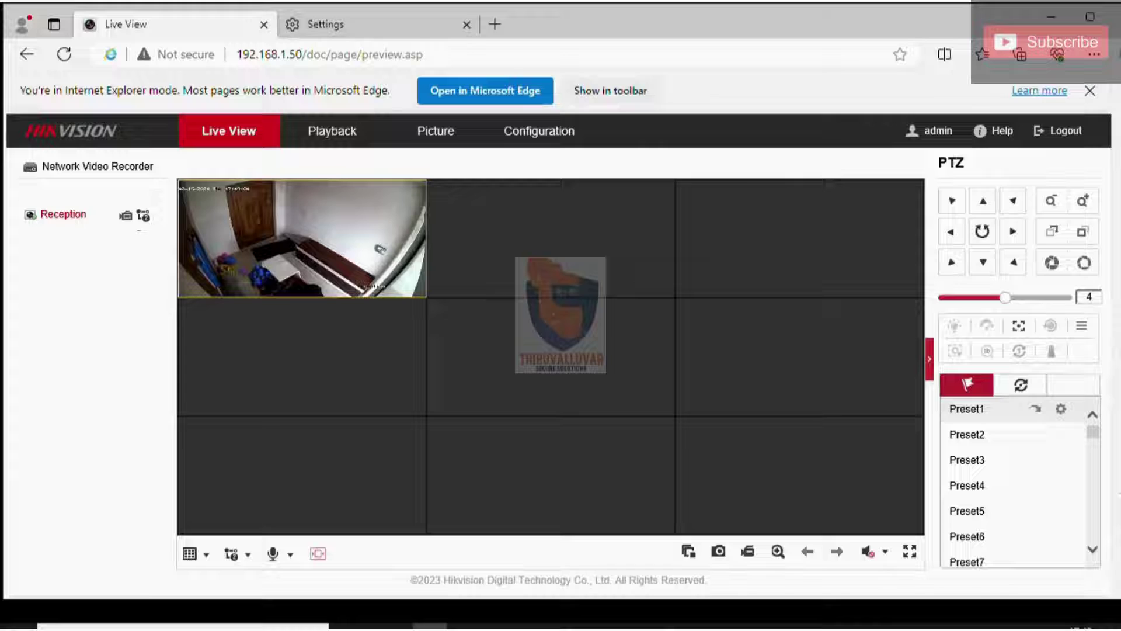
pyautogui.click(143, 215)
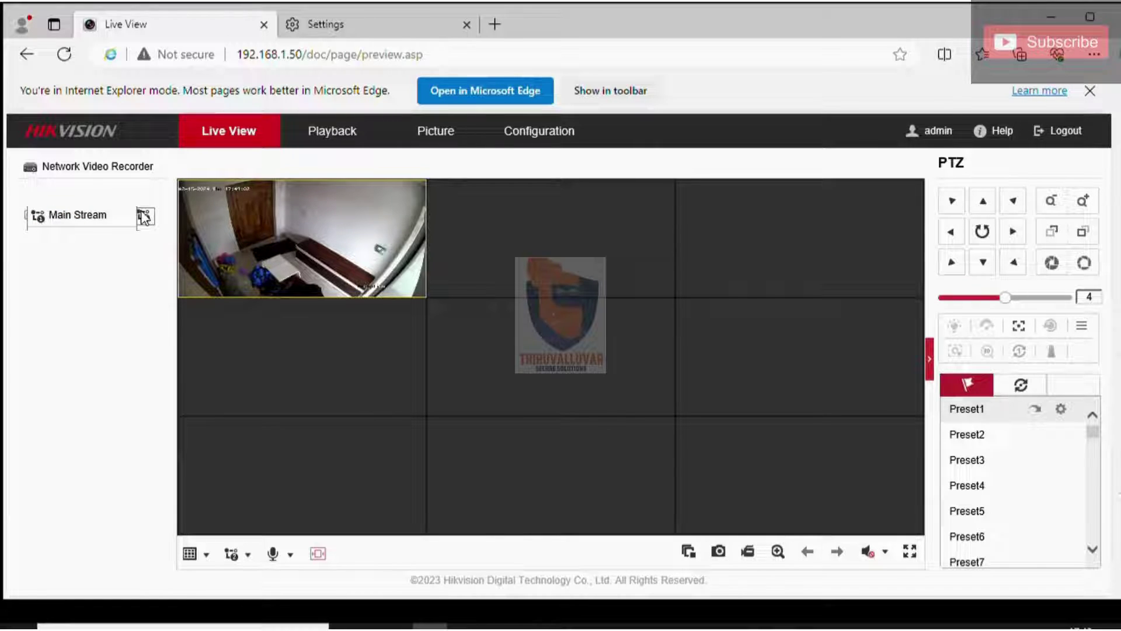
pyautogui.click(143, 216)
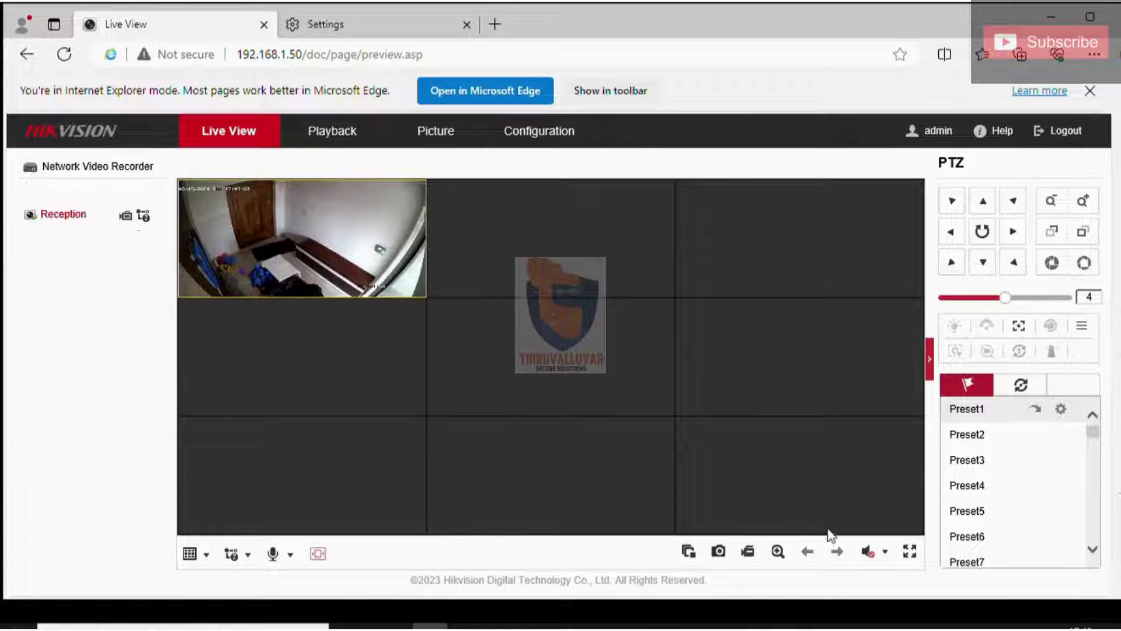
pyautogui.click(887, 552)
pyautogui.click(933, 576)
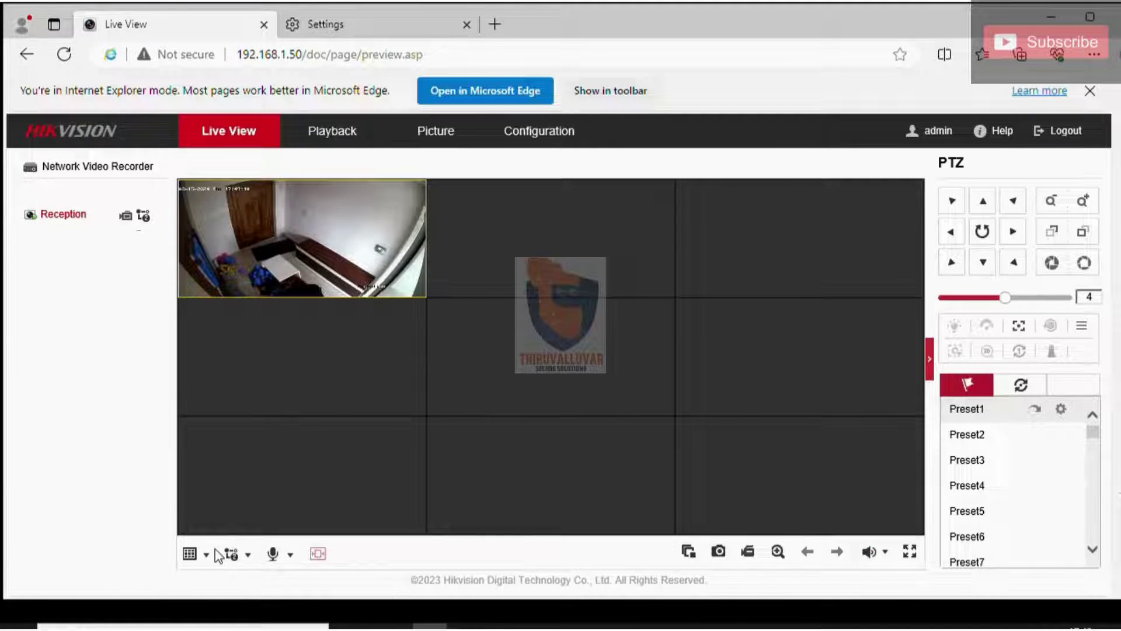
# Switch Reception to the first stream type, unmute audio at full volume, and open Configuration.
pyautogui.click(249, 554)
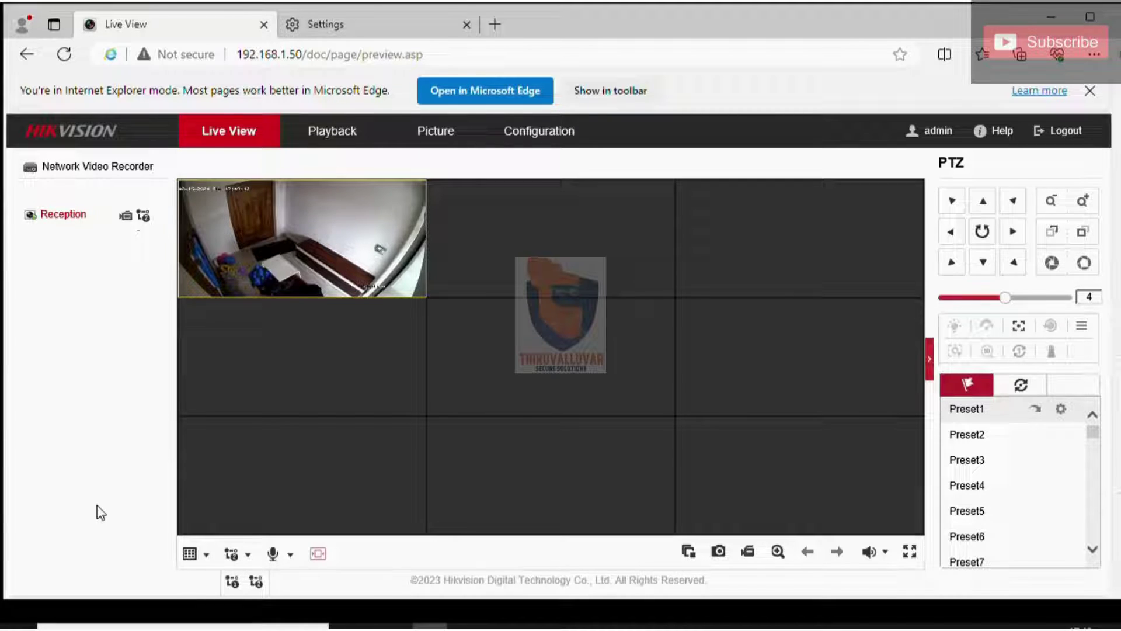
pyautogui.click(249, 555)
pyautogui.click(233, 583)
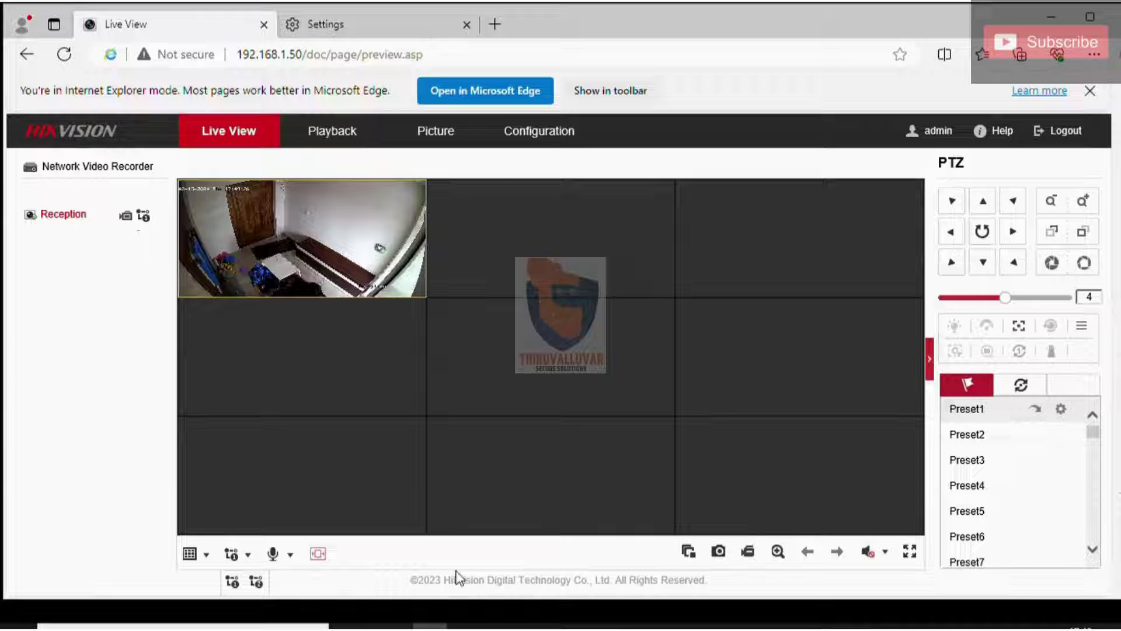
pyautogui.click(886, 552)
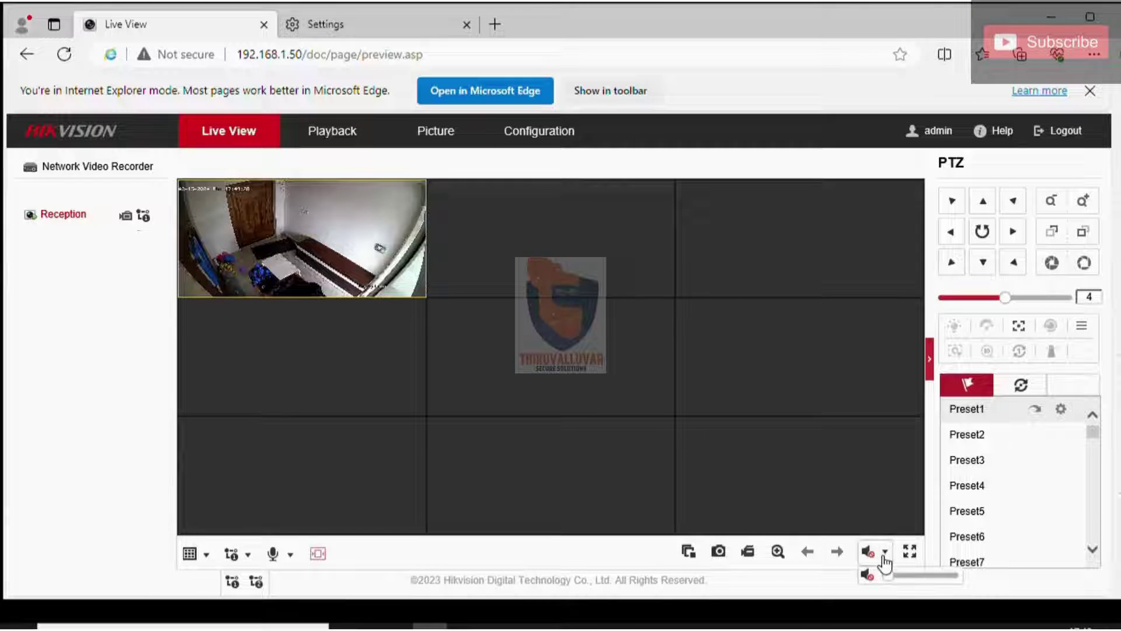
pyautogui.click(952, 575)
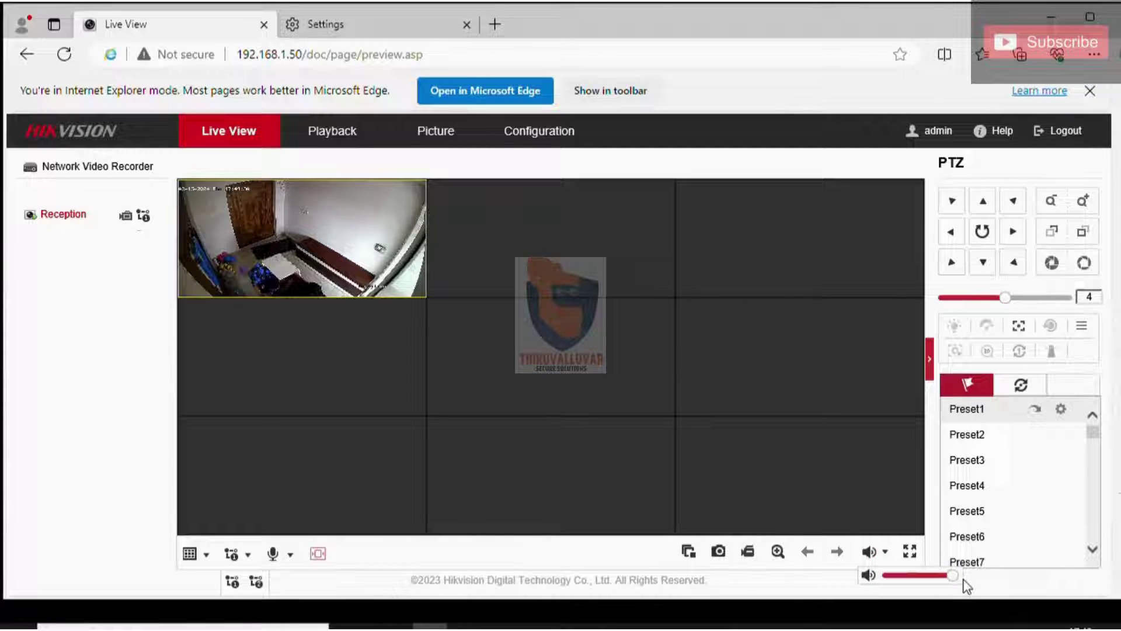
pyautogui.click(538, 131)
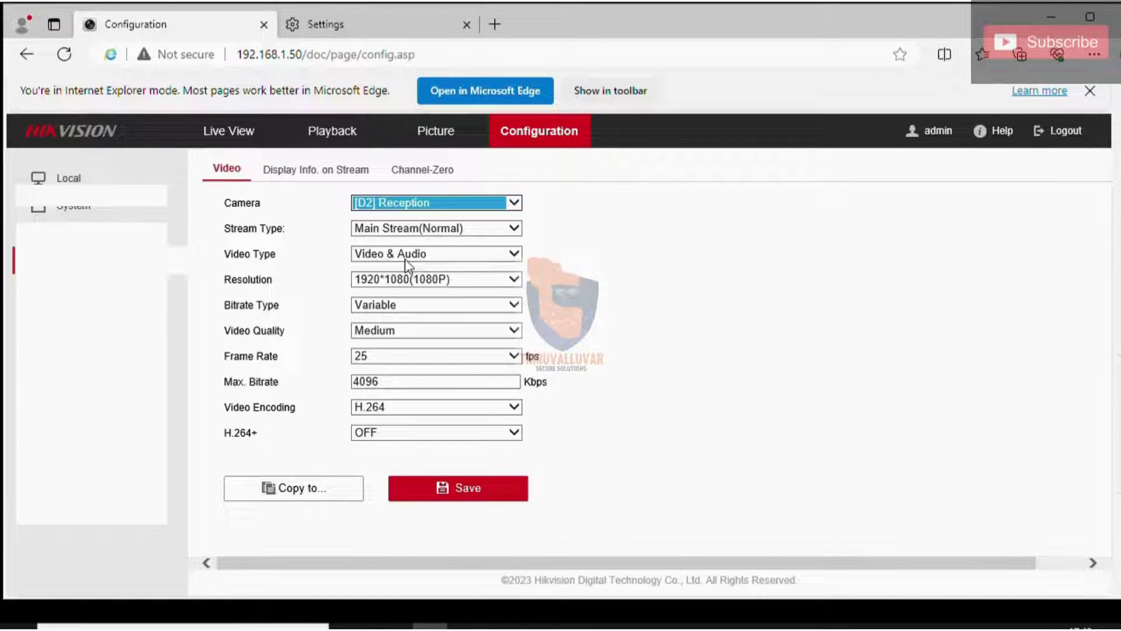
# Check that the Reception Sub-stream is Video & Audio, then open Storage > Record Schedule.
pyautogui.click(428, 229)
pyautogui.click(422, 239)
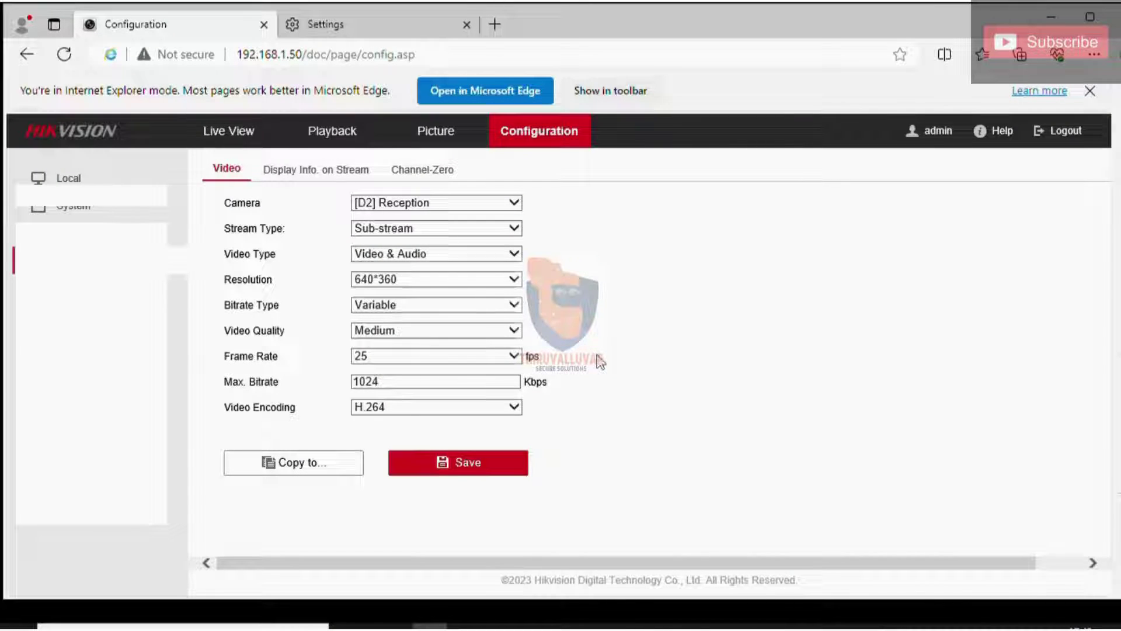
pyautogui.click(88, 368)
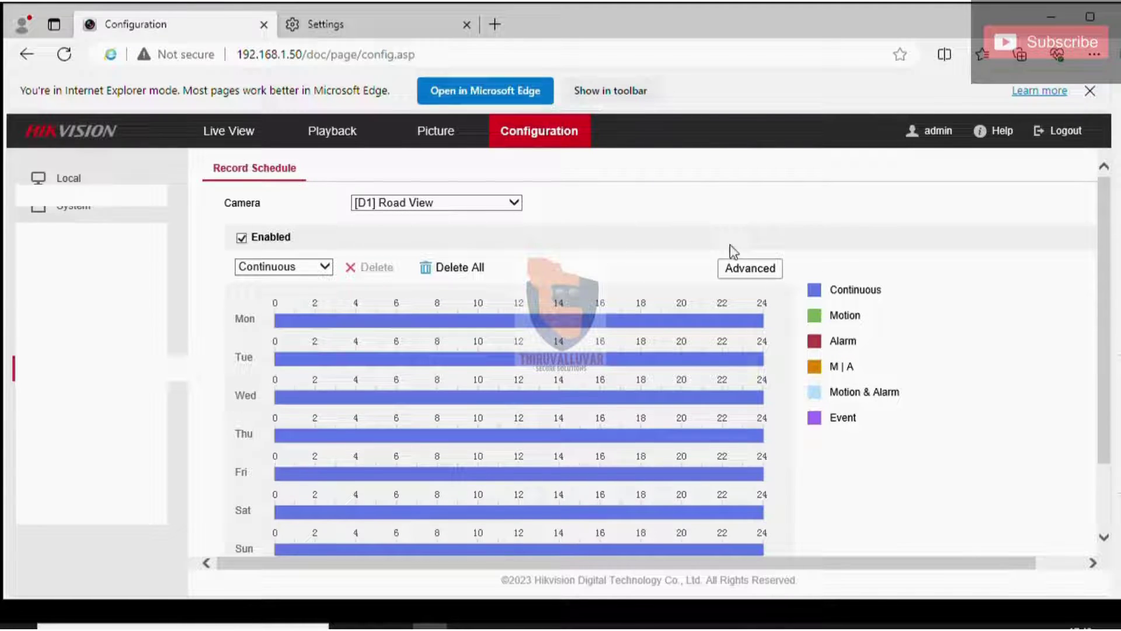
# Tick Record Audio in the [D2] Reception schedule's Advanced options and save the schedule.
pyautogui.press('Down')
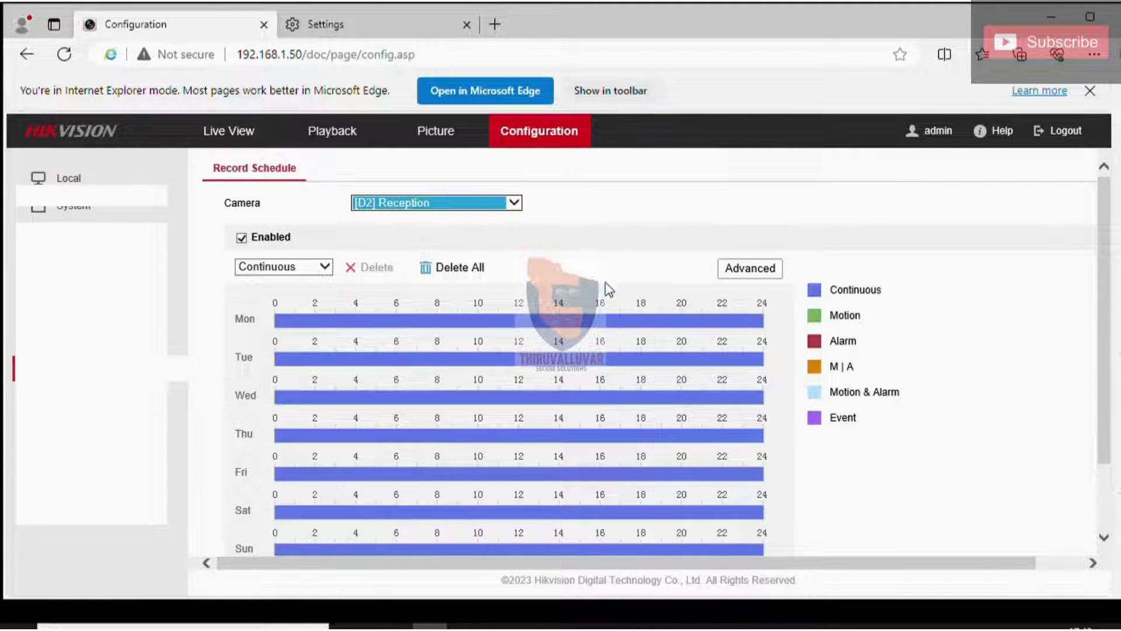
pyautogui.click(750, 268)
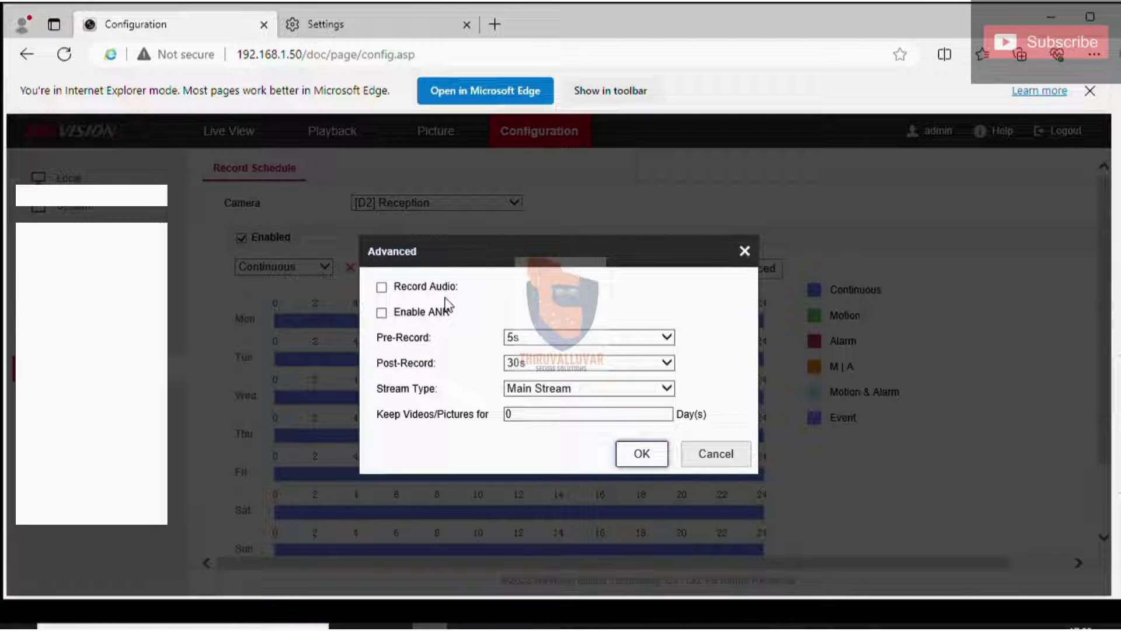
pyautogui.click(382, 288)
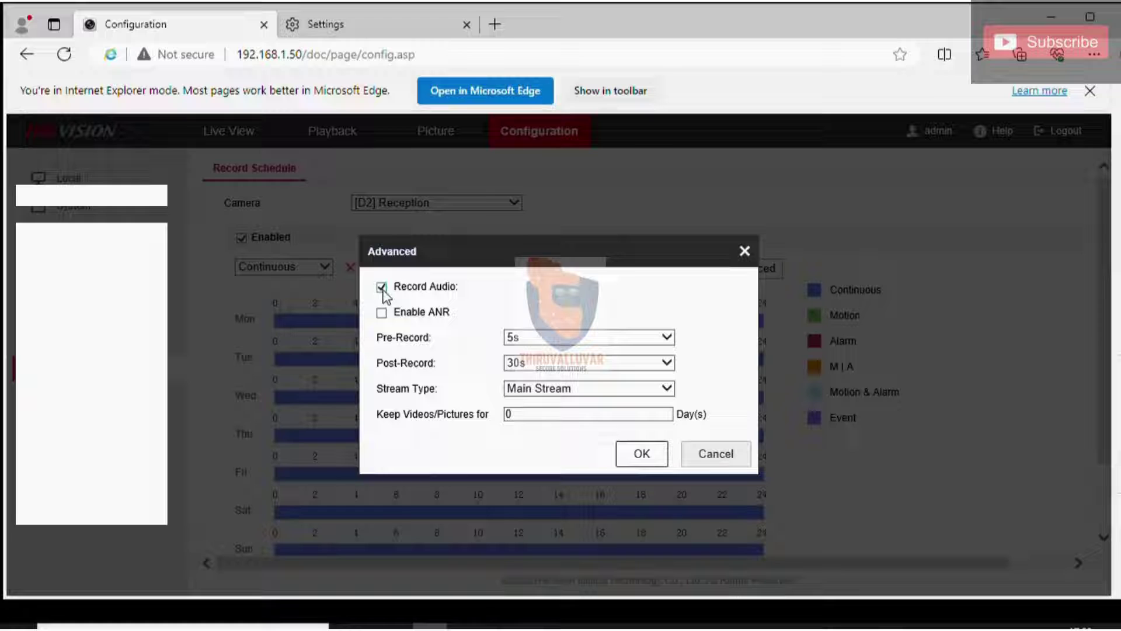
pyautogui.click(640, 455)
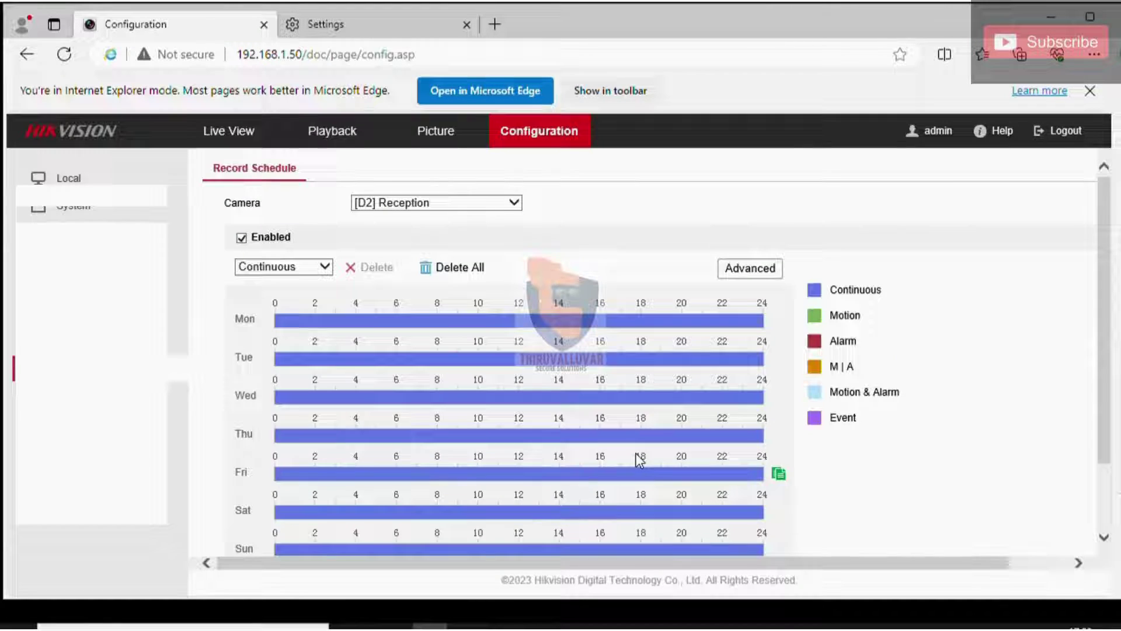
pyautogui.scroll(-2, 640, 461)
pyautogui.click(459, 532)
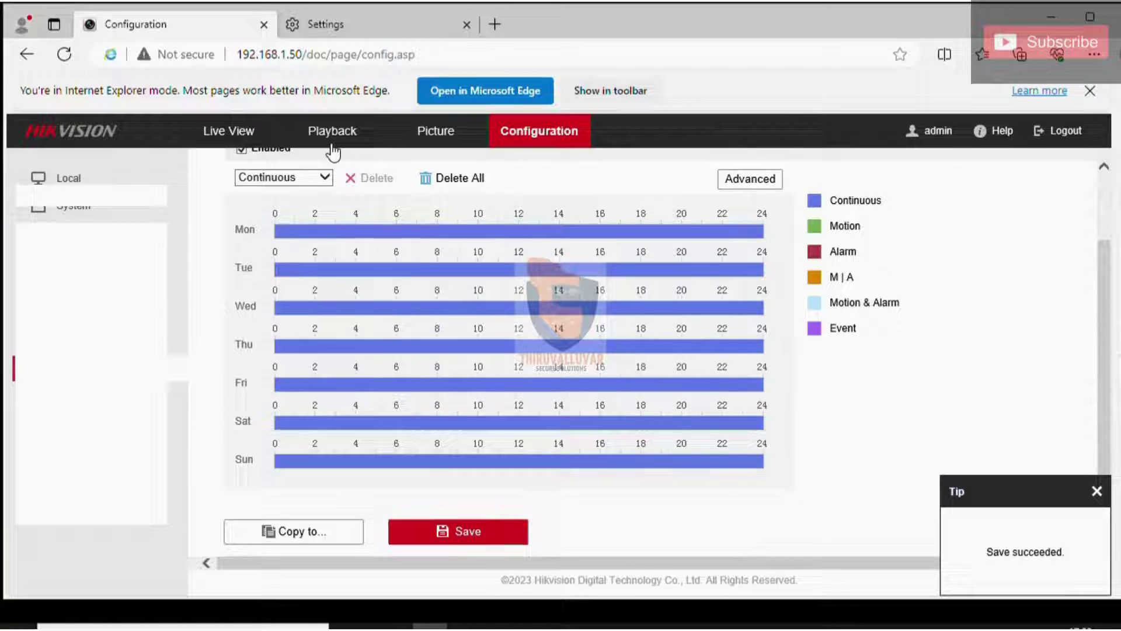
pyautogui.moveTo(292, 259)
pyautogui.scroll(2, 292, 260)
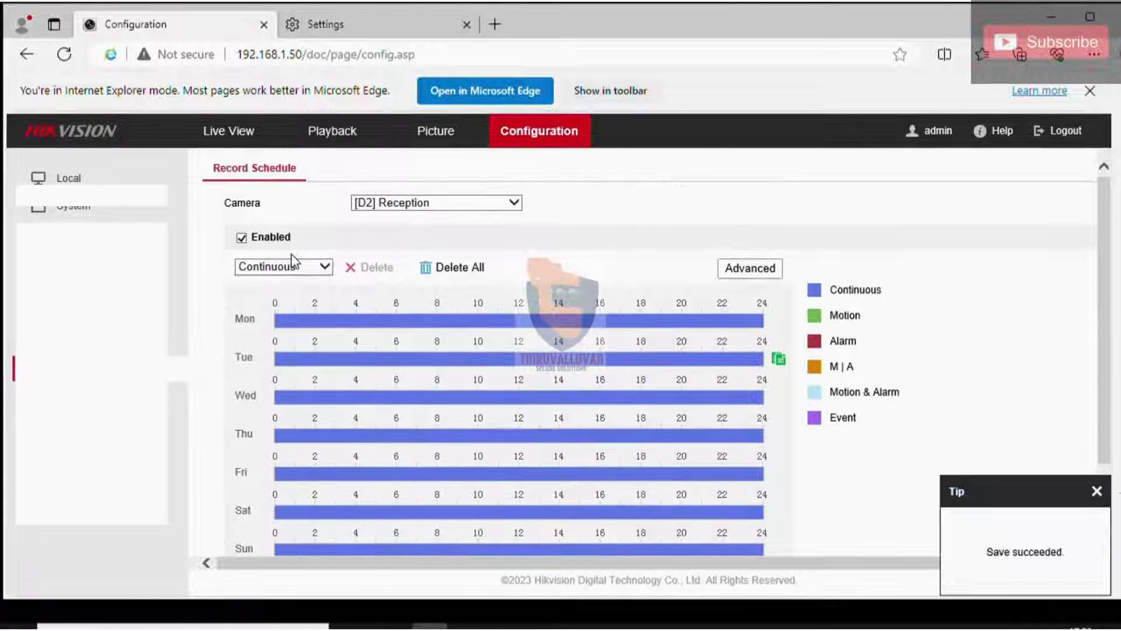
# Show the Reception live feed in a 1x1 layout and unmute its audio at raised volume.
pyautogui.click(229, 131)
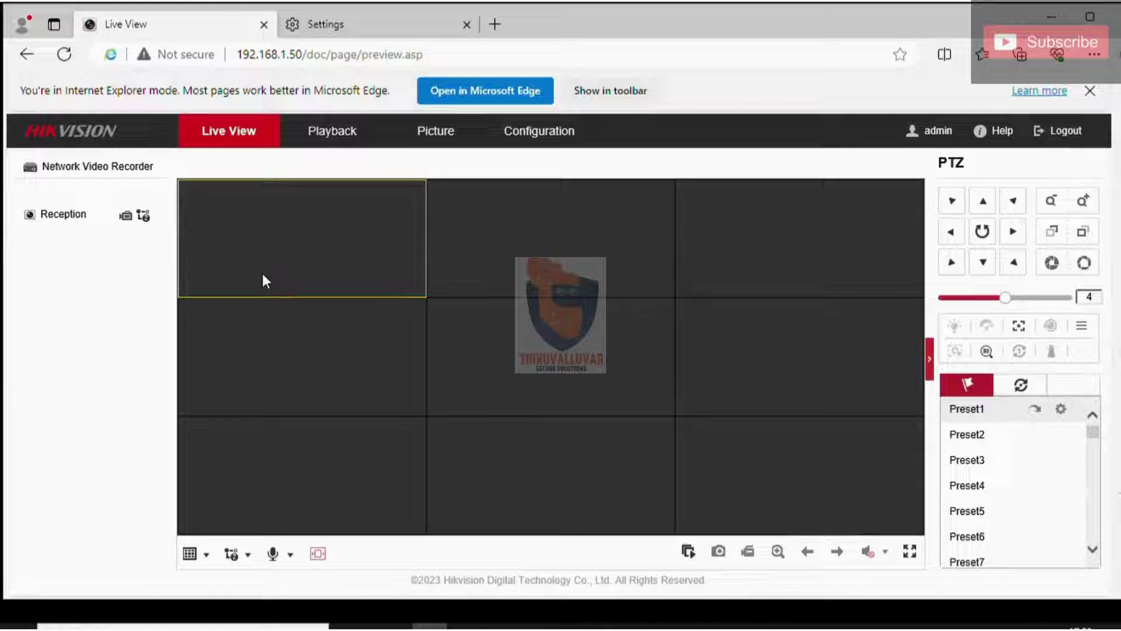
pyautogui.click(30, 216)
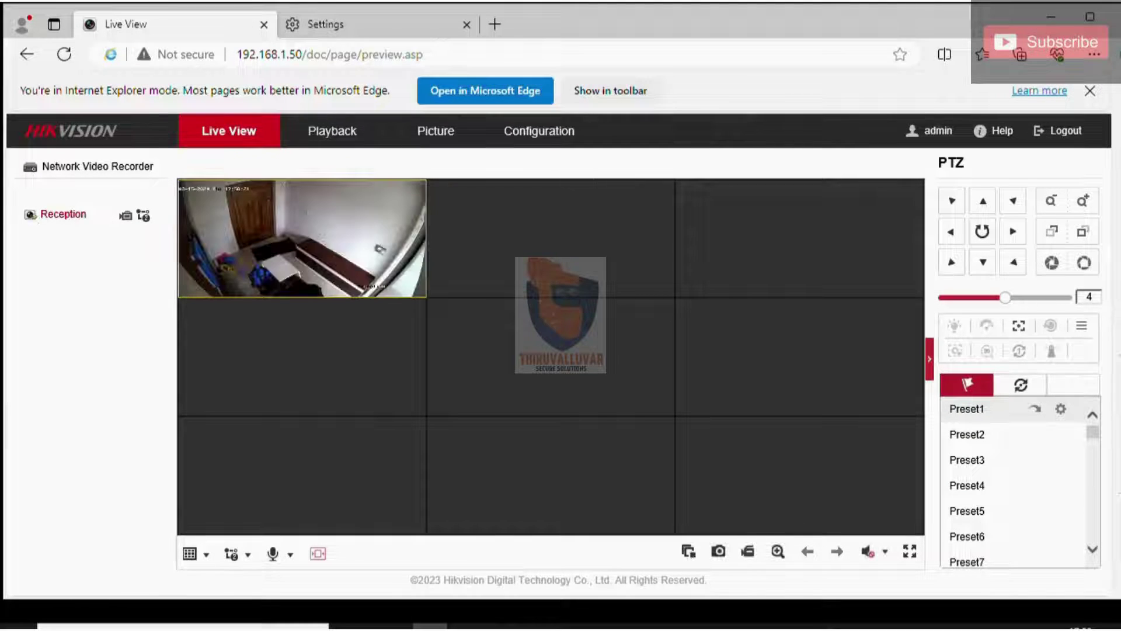
pyautogui.click(206, 554)
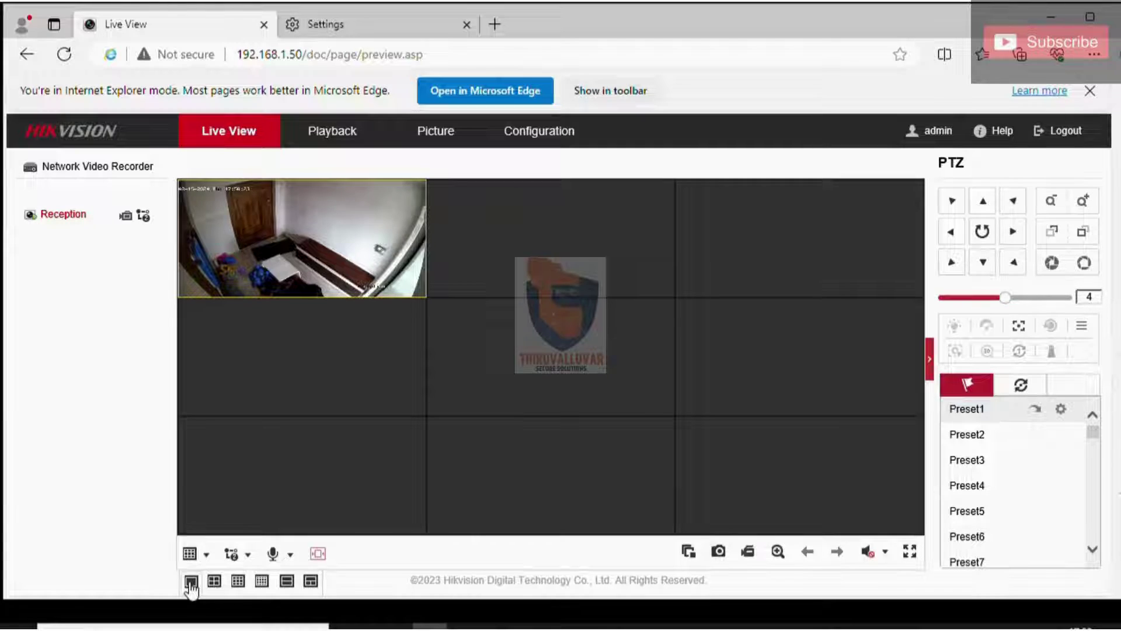
pyautogui.click(190, 581)
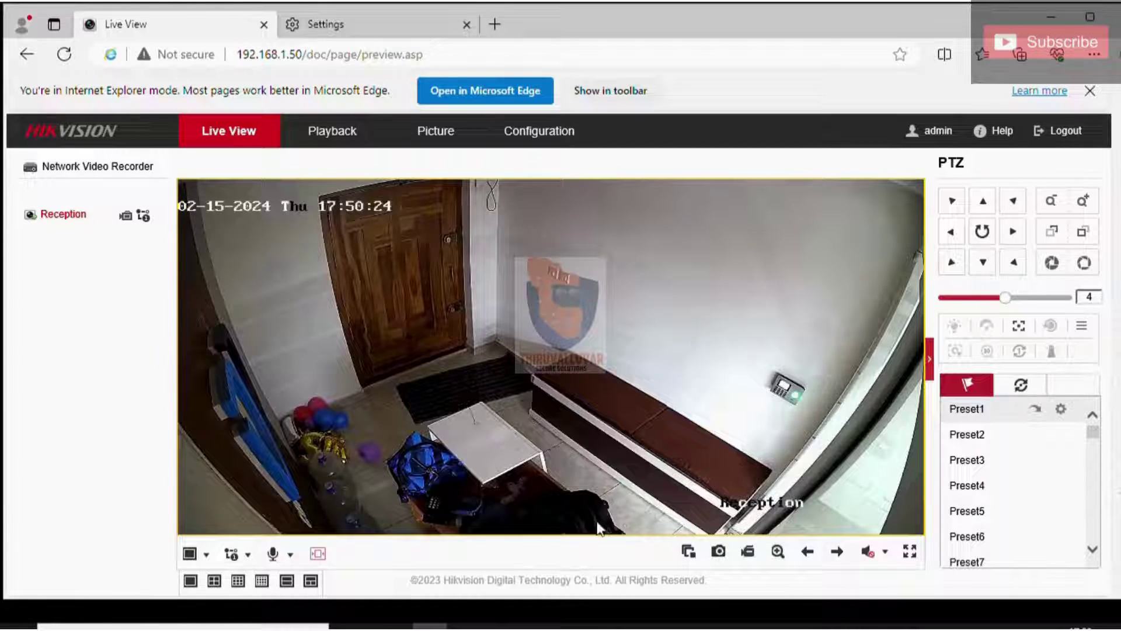
pyautogui.click(885, 552)
pyautogui.moveTo(889, 566); pyautogui.dragTo(949, 587)
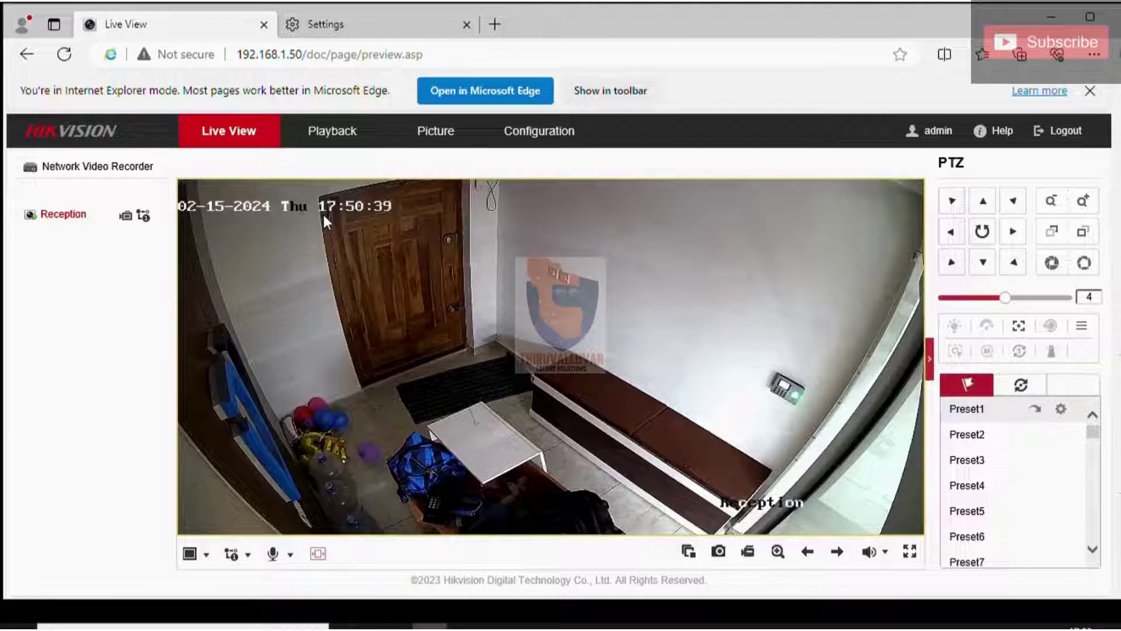
# Play the Reception recording in a 1x1 layout, rewind to about 17:50:29, then stop it.
pyautogui.click(332, 131)
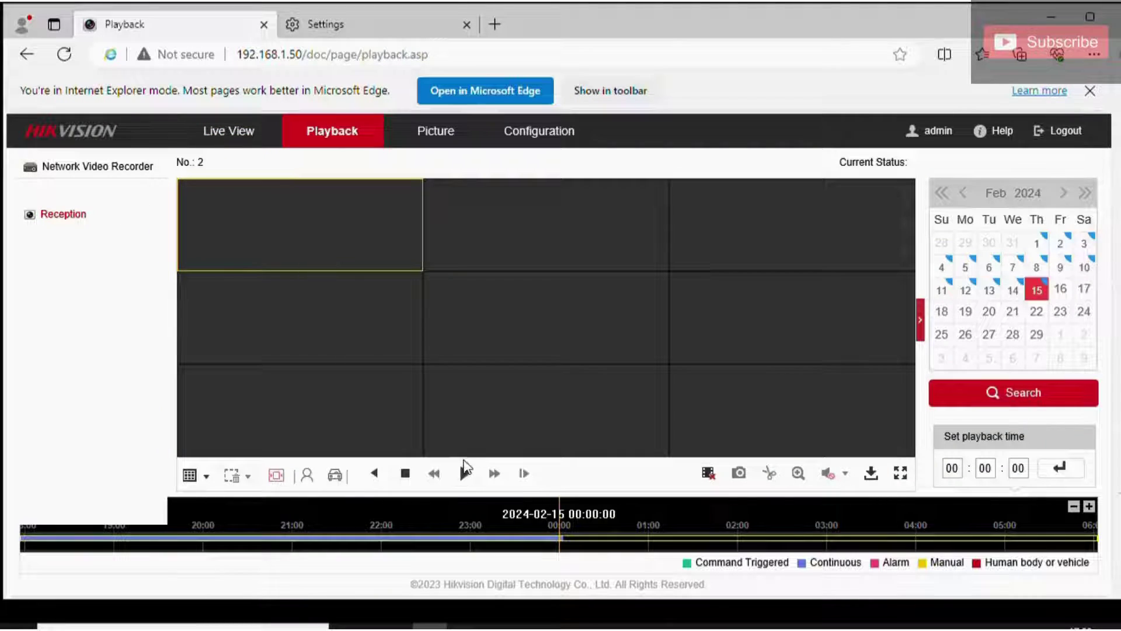
pyautogui.click(465, 475)
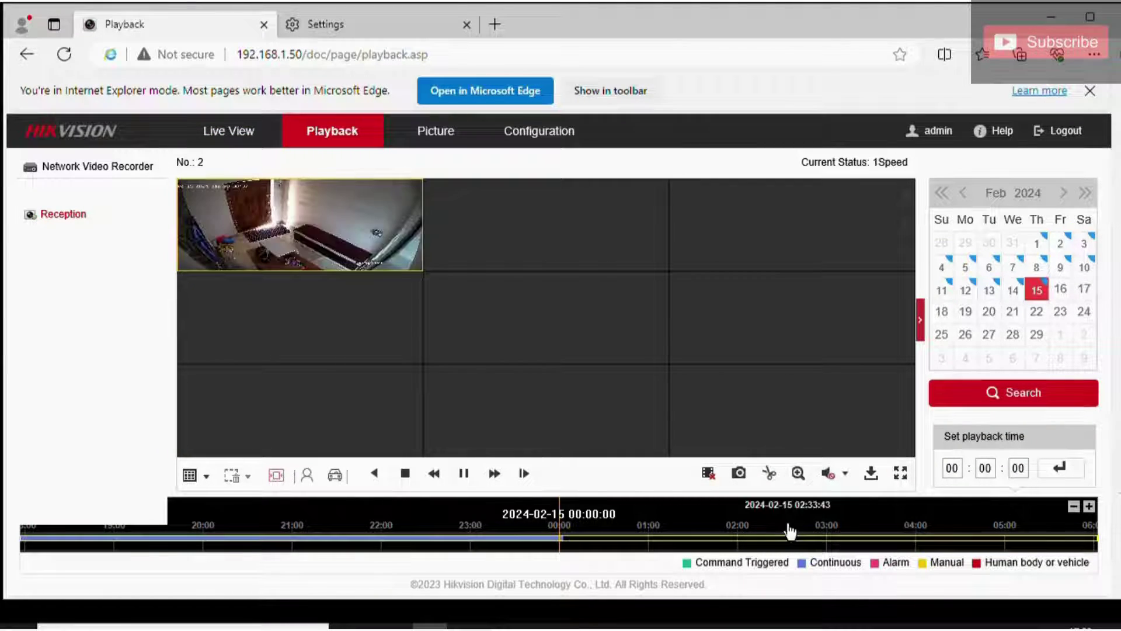
pyautogui.click(206, 476)
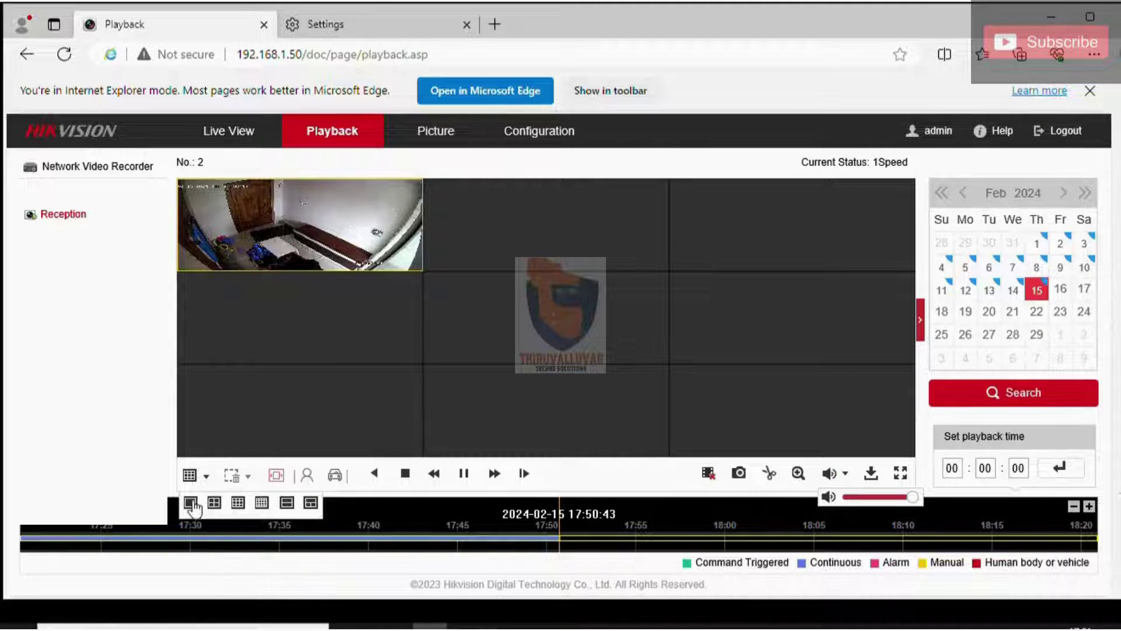
pyautogui.click(191, 504)
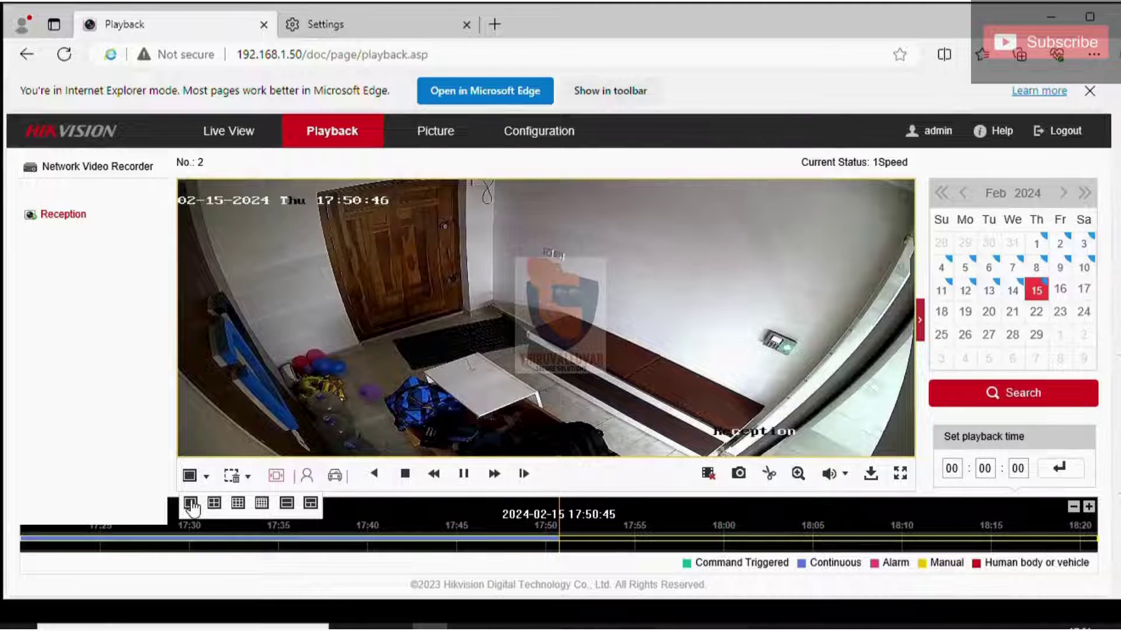
pyautogui.moveTo(616, 529); pyautogui.dragTo(622, 533)
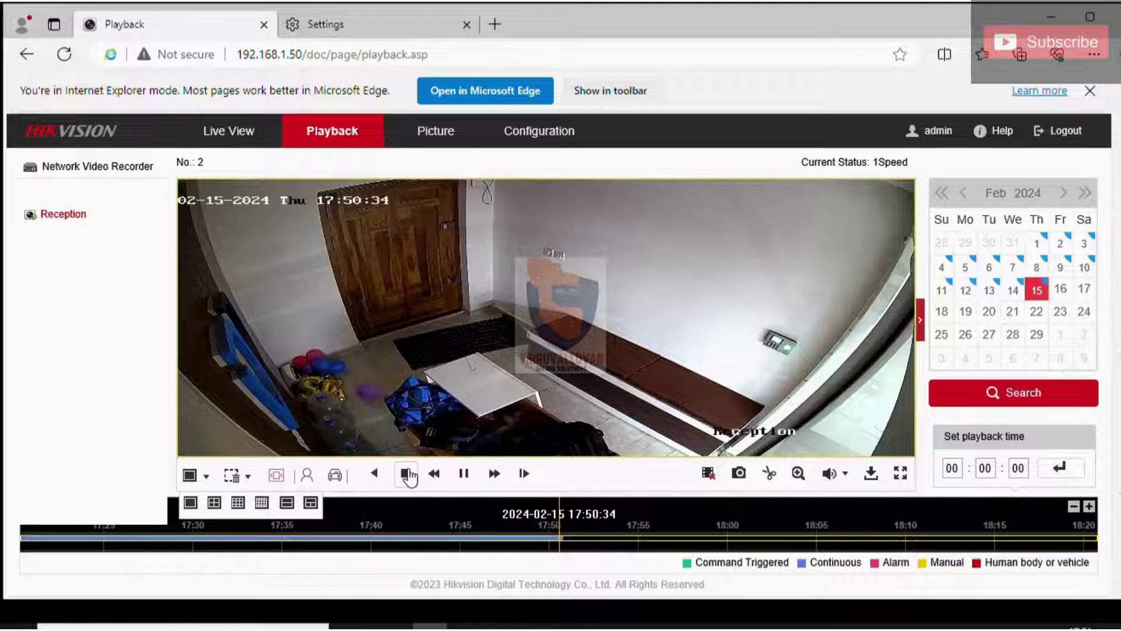
pyautogui.click(406, 474)
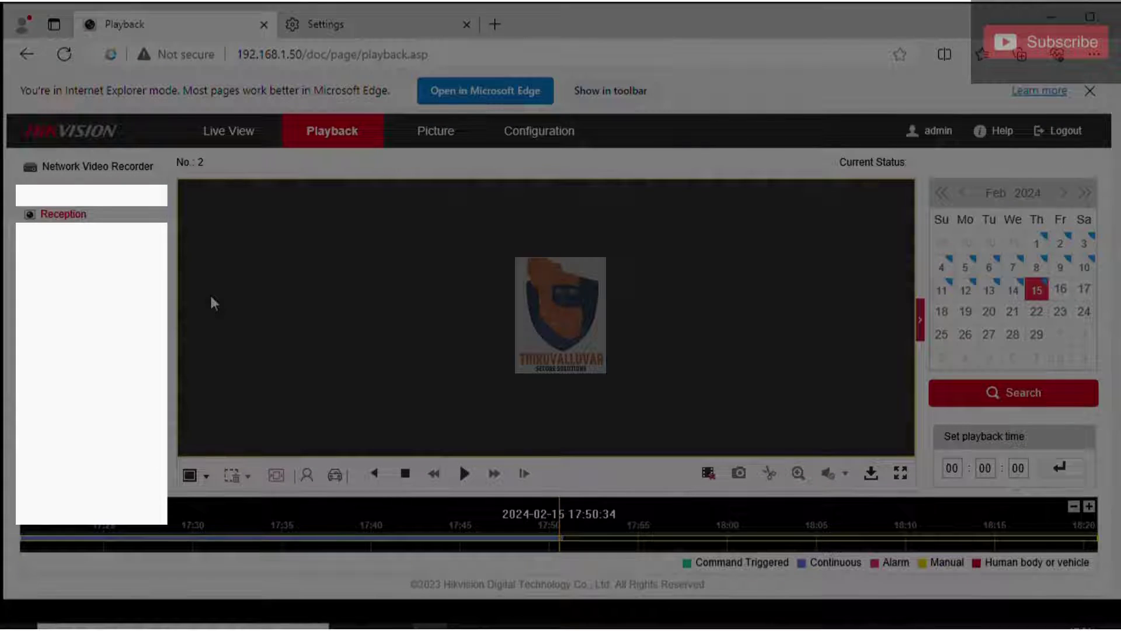